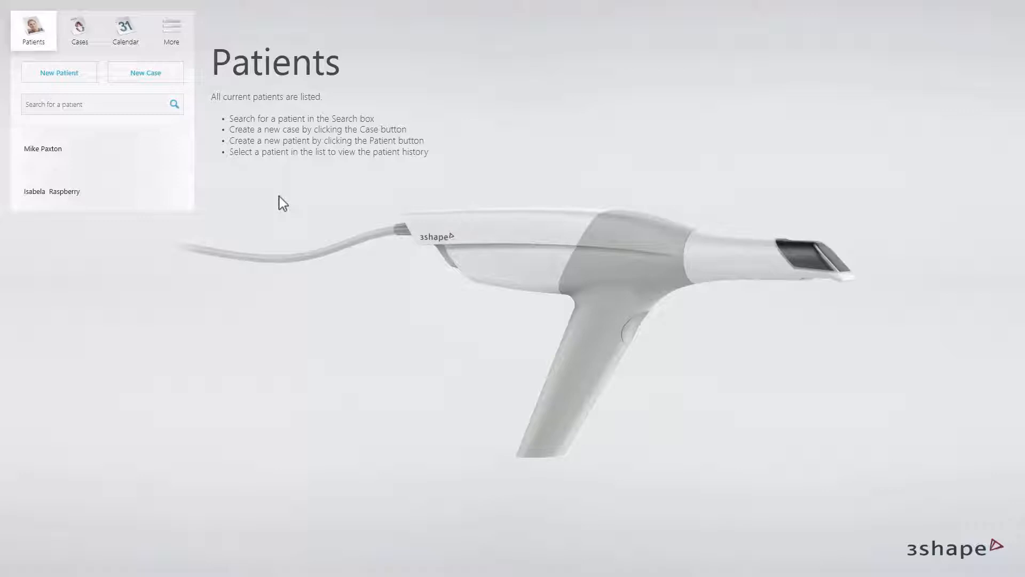
- Create a new patient record with the patient's first and last name and save it
click(94, 76)
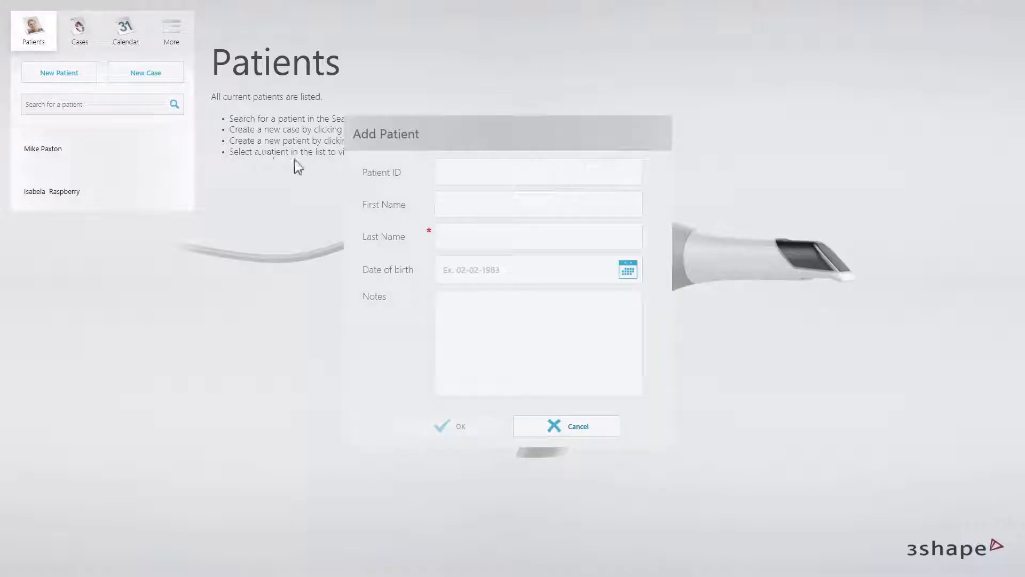
click(442, 207)
key(Tab)
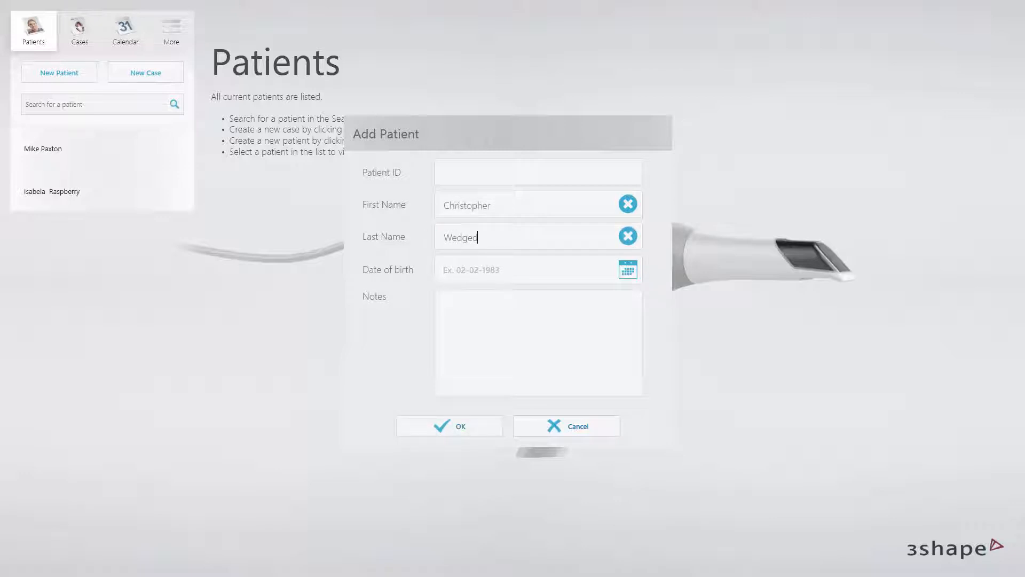
click(445, 425)
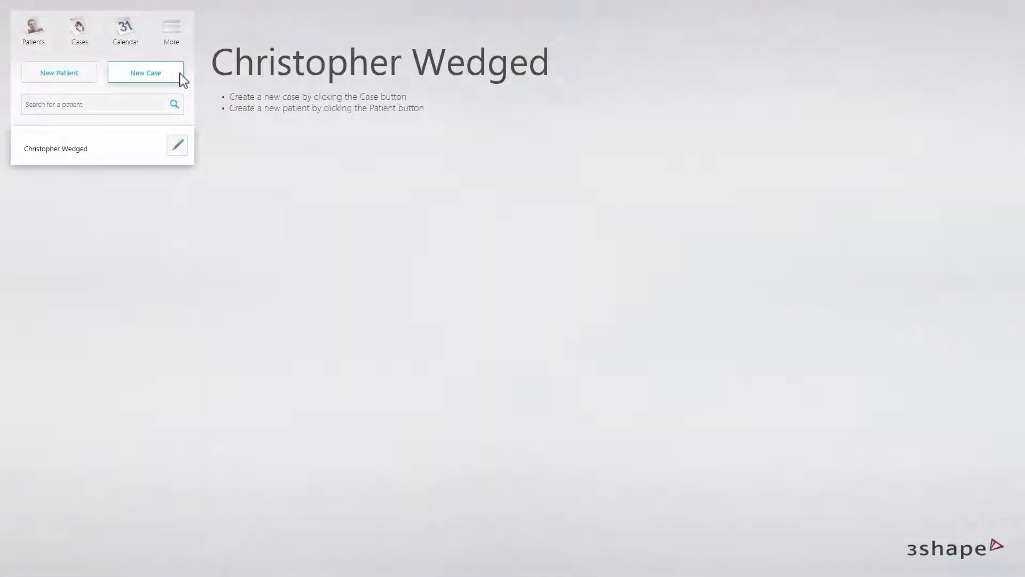
- Start a new Digital impression case and continue to tooth selection
click(146, 73)
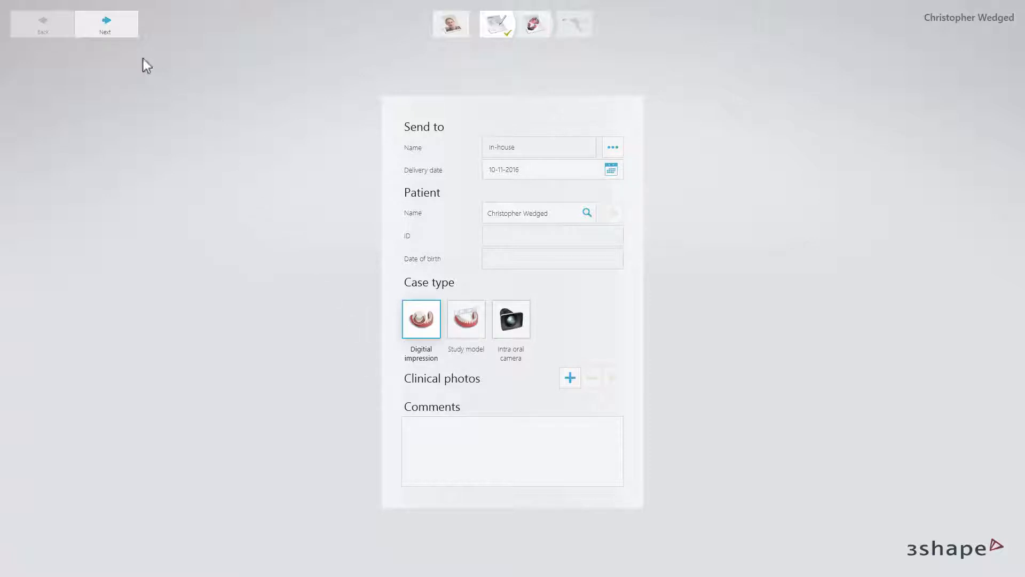
click(122, 33)
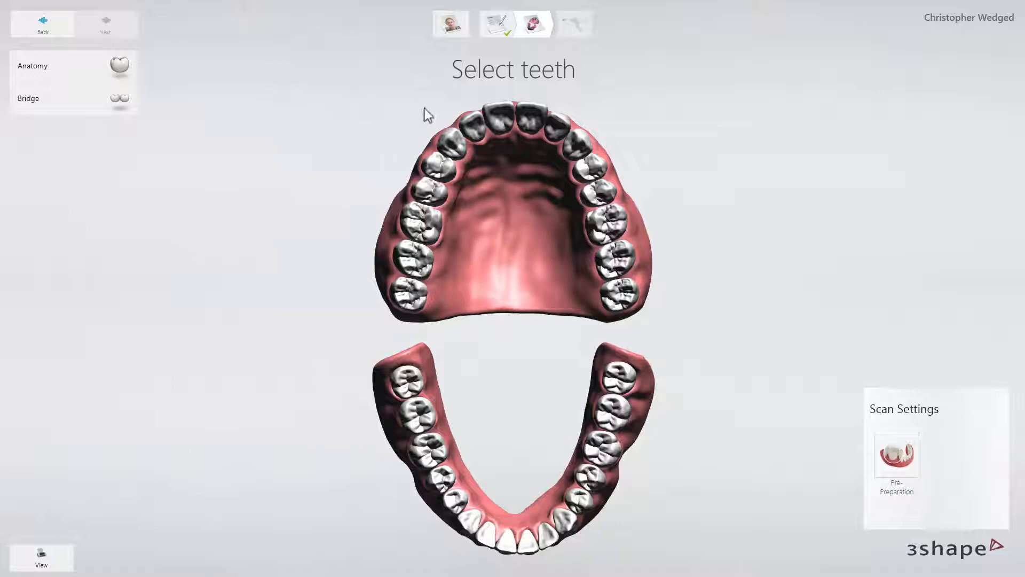
- Set the upper incisor's restoration to Veneer in e.max CAD HT, then advance to scanning
click(470, 122)
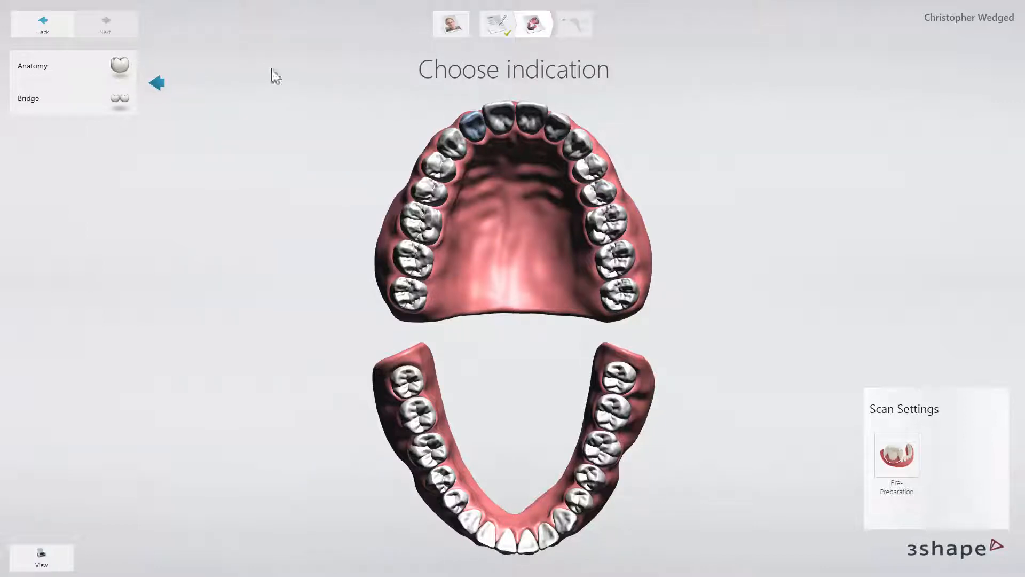
click(119, 71)
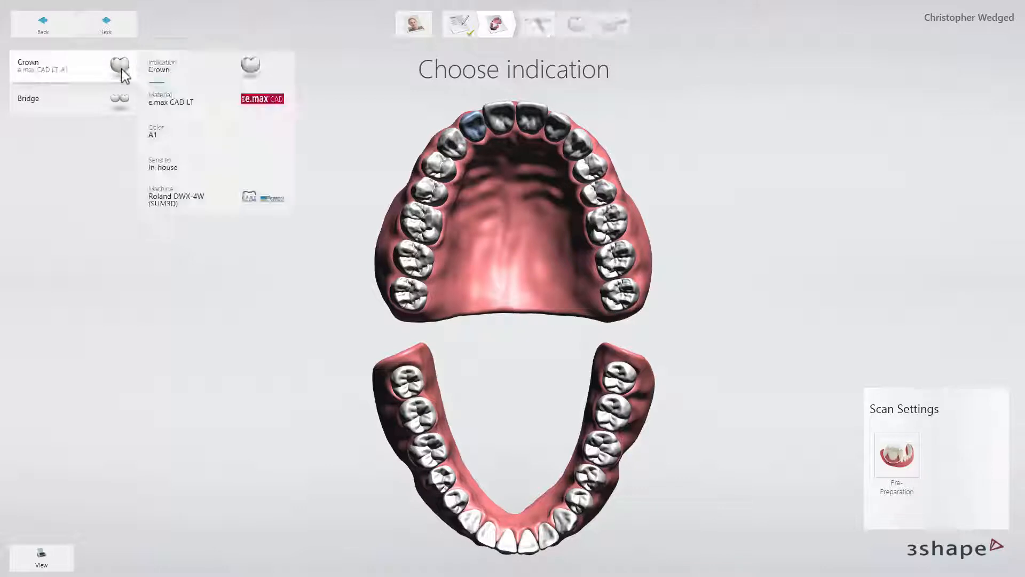
click(166, 70)
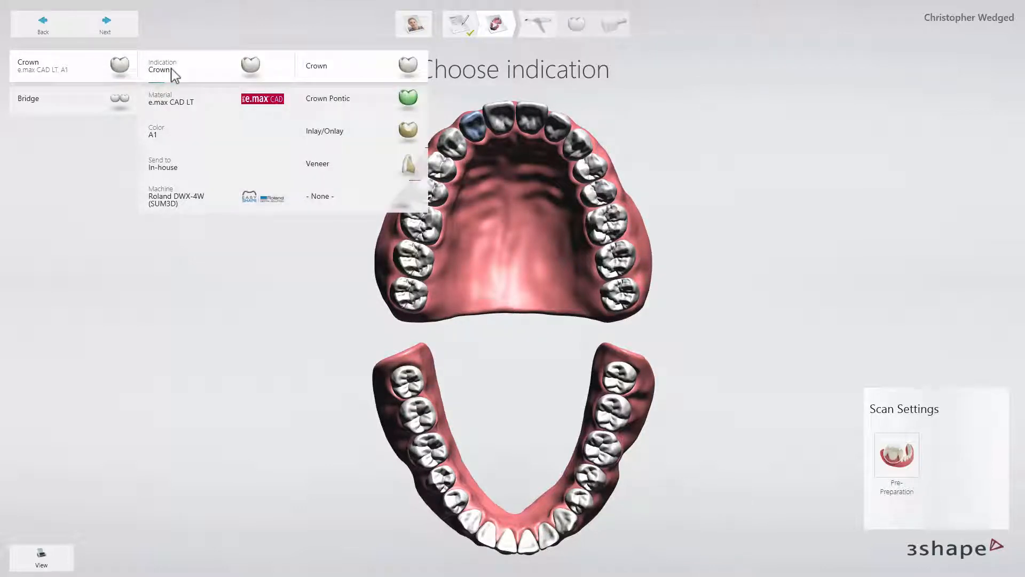
click(339, 166)
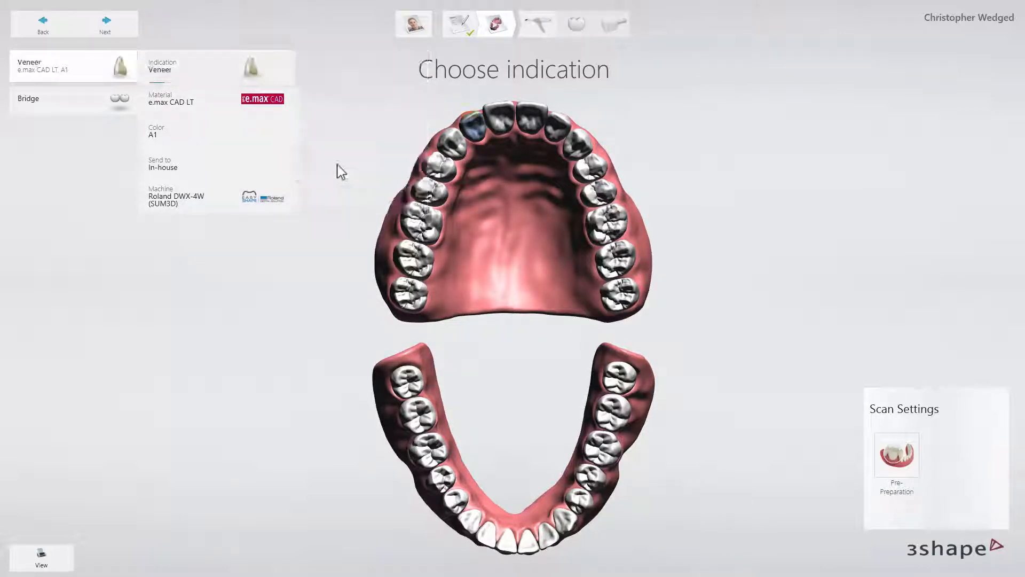
click(246, 107)
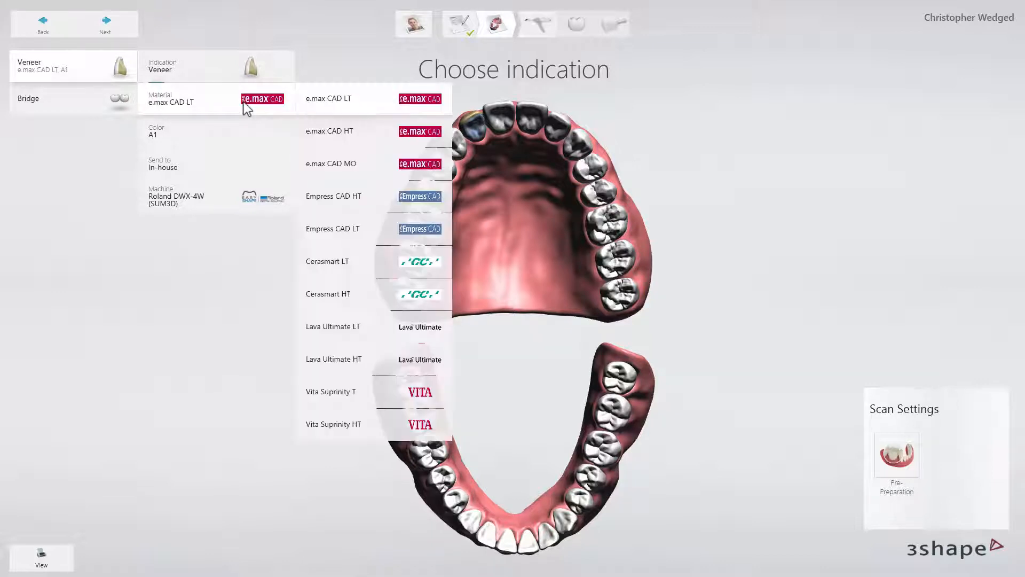
click(313, 137)
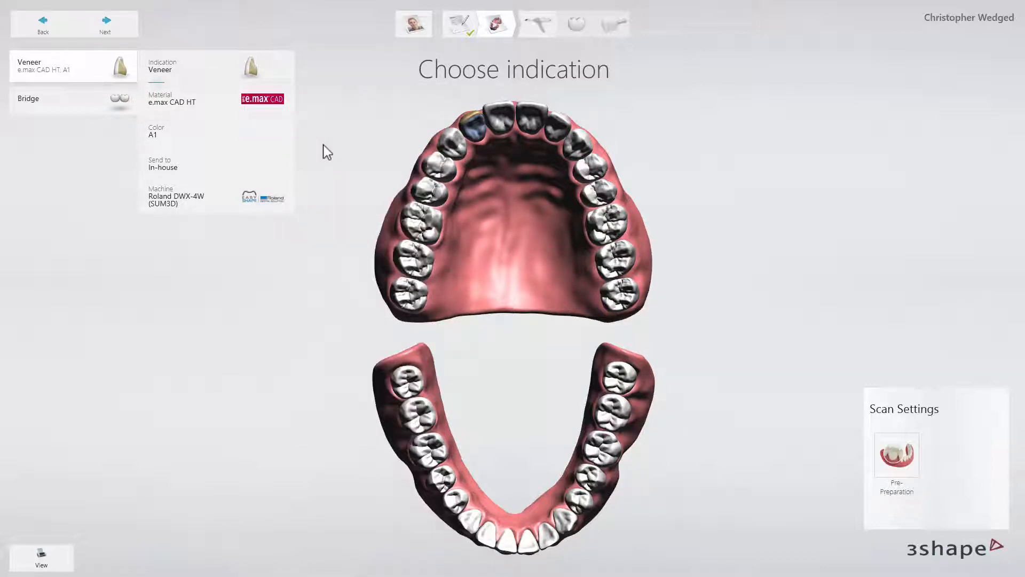
click(323, 145)
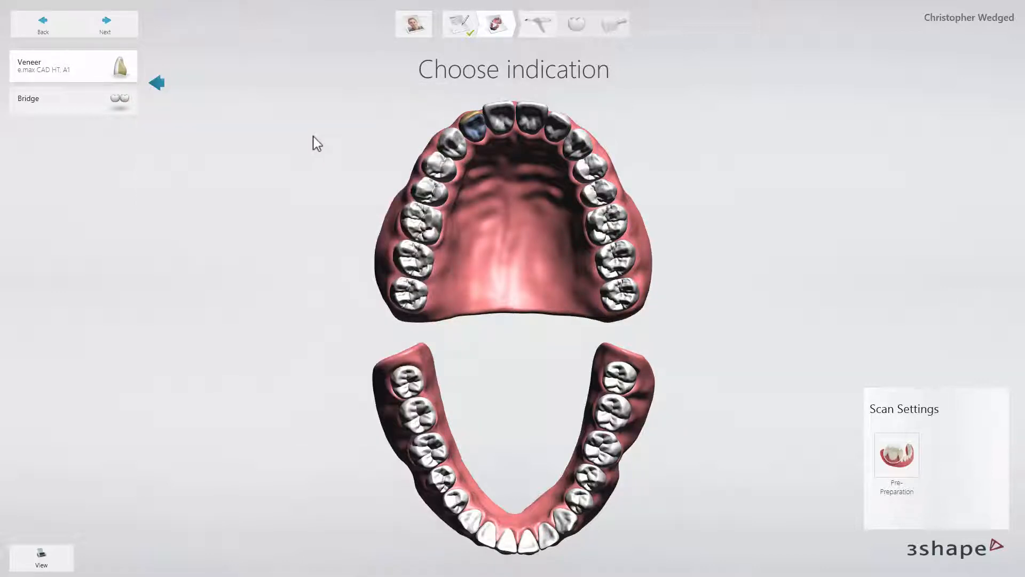
click(114, 31)
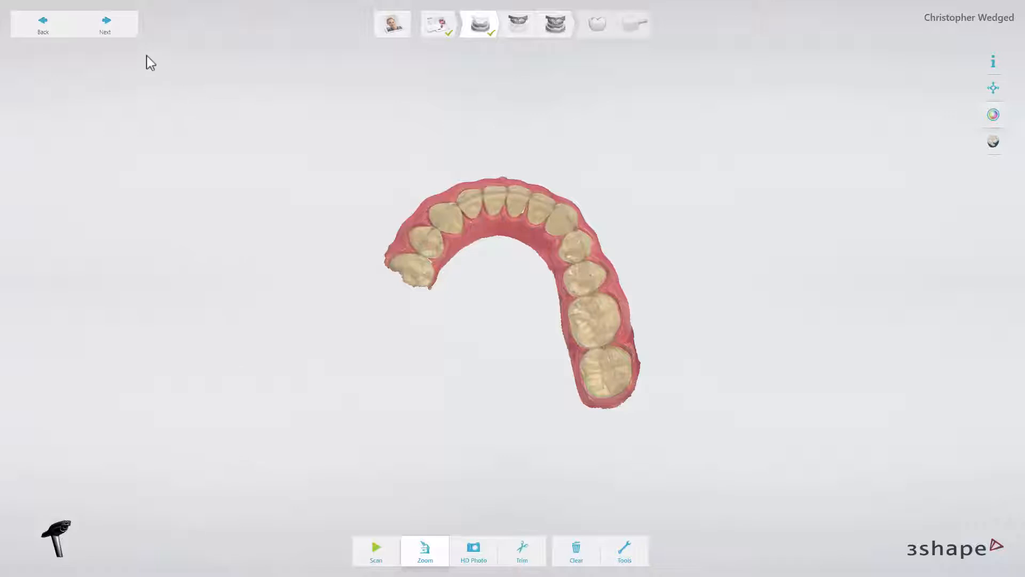
- Finish the lower and upper jaw scans and start marking preparation tooth 7
click(127, 32)
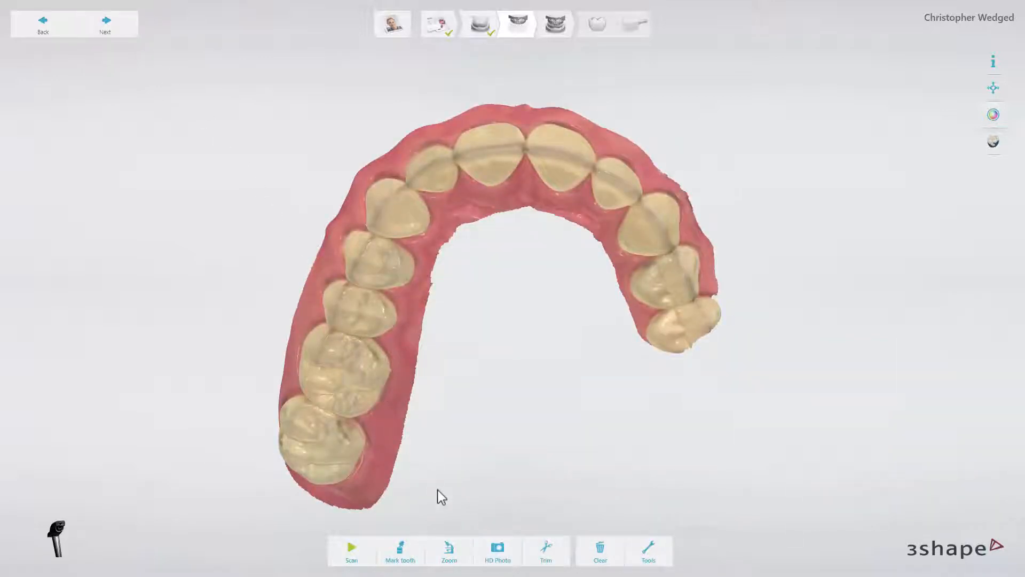
click(401, 550)
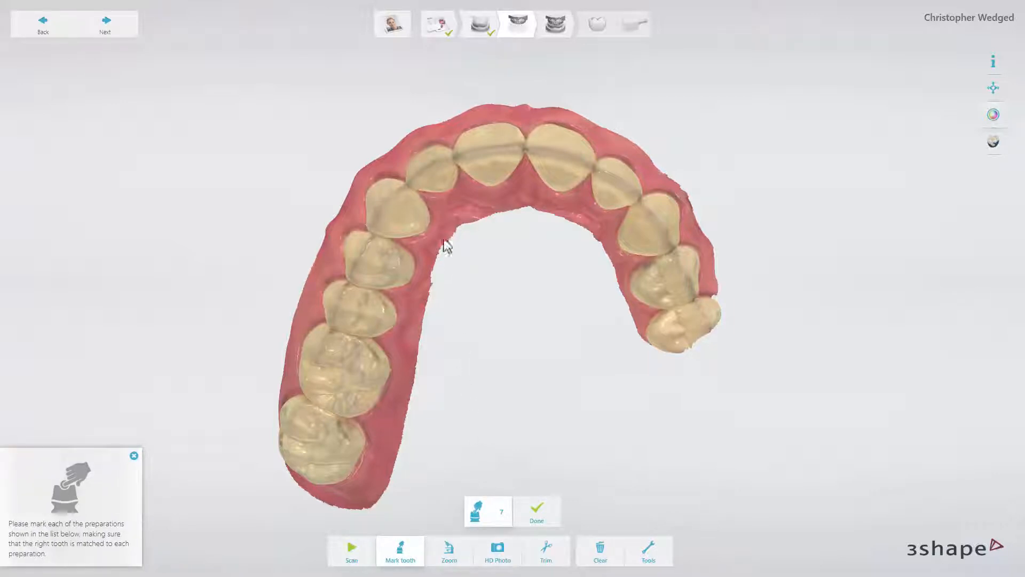
- Tag tooth 7 on the upper scan and proceed to the Bite 1 occlusion scan
click(424, 163)
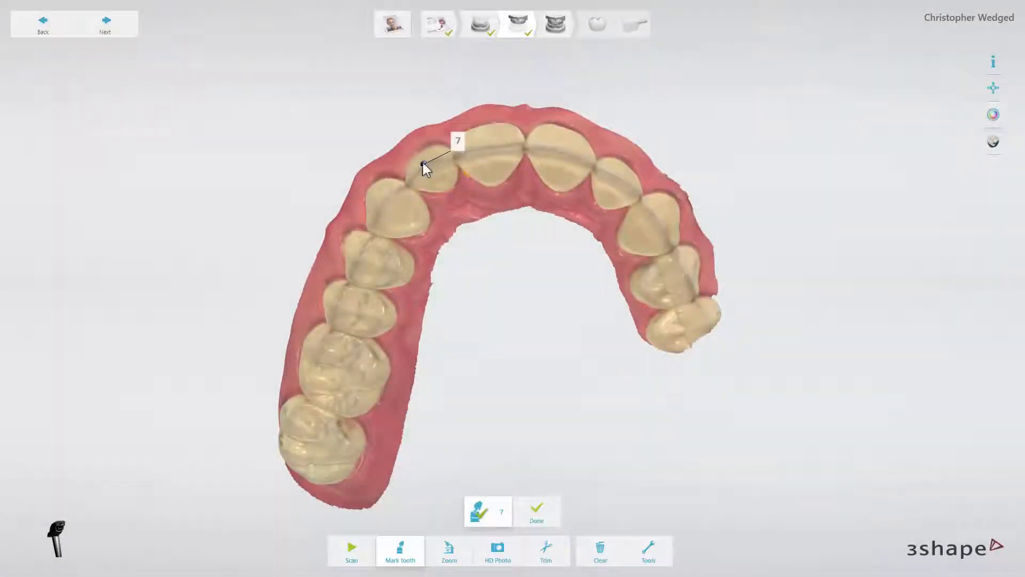
click(127, 33)
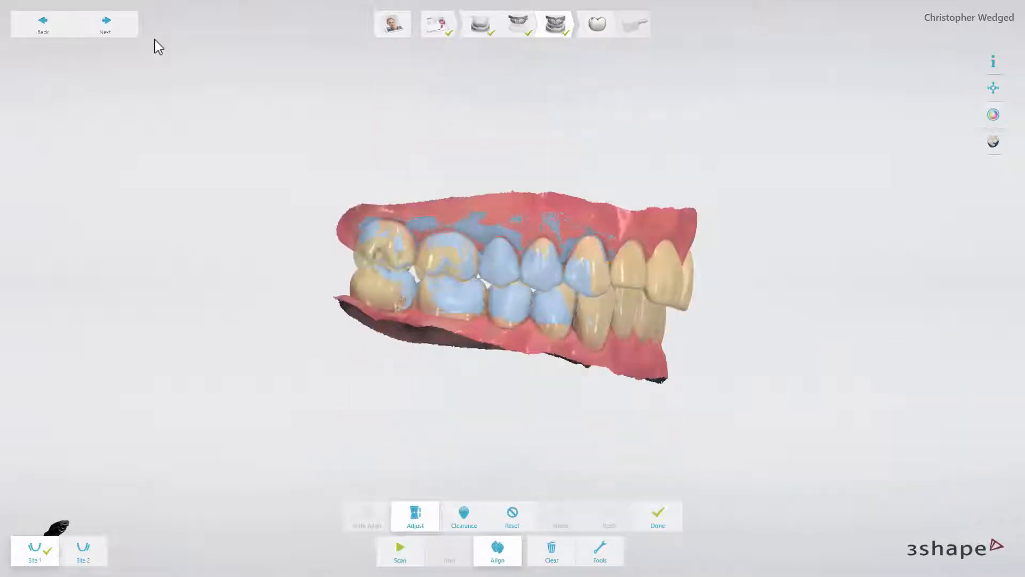
- Complete the bite step and save the case to reach margin line marking
click(123, 32)
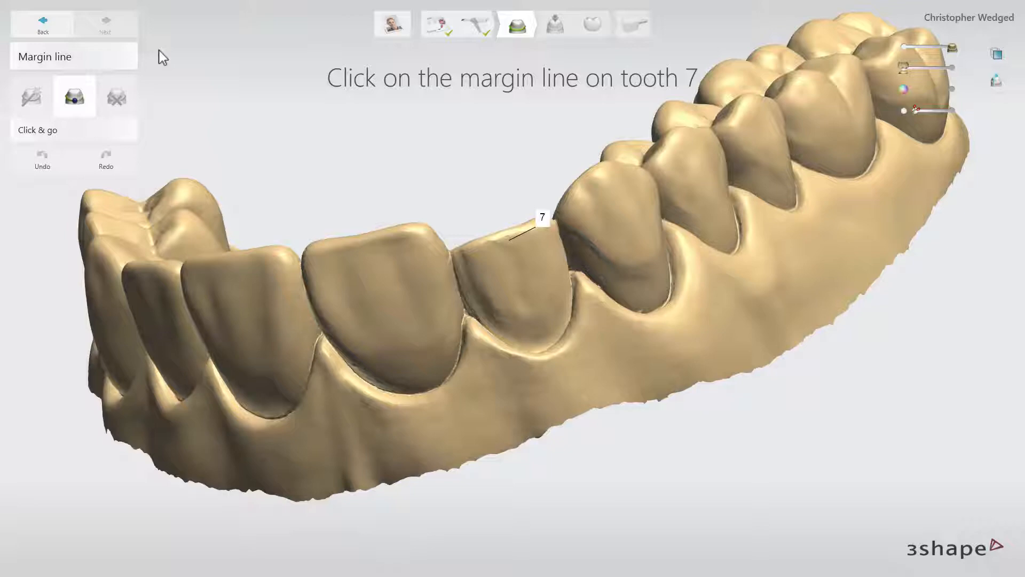
- Trace a closed margin line around tooth 7 and adjust it onto the preparation edge
right_drag(445, 235, 582, 359)
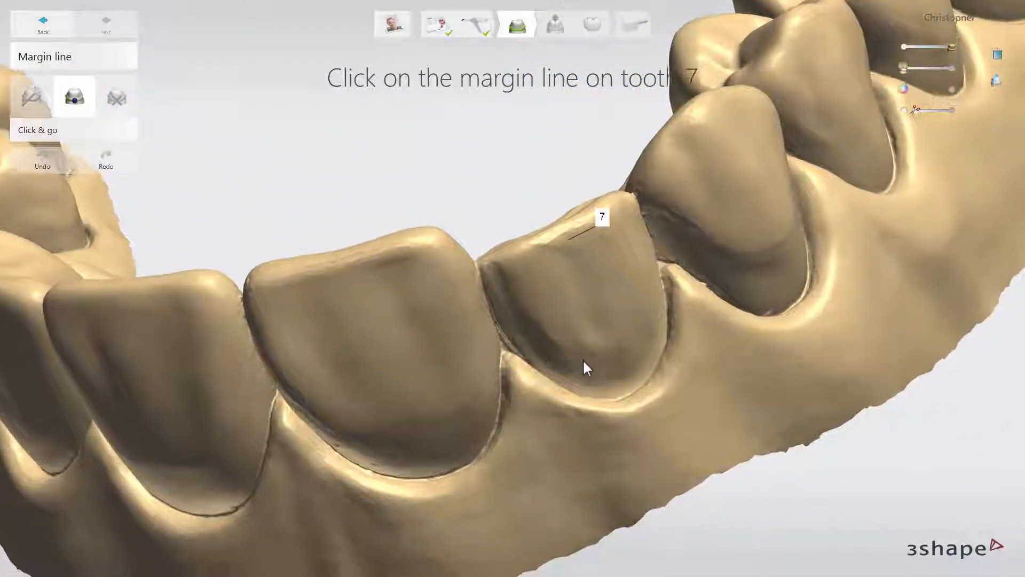
click(635, 390)
right_drag(644, 375, 671, 291)
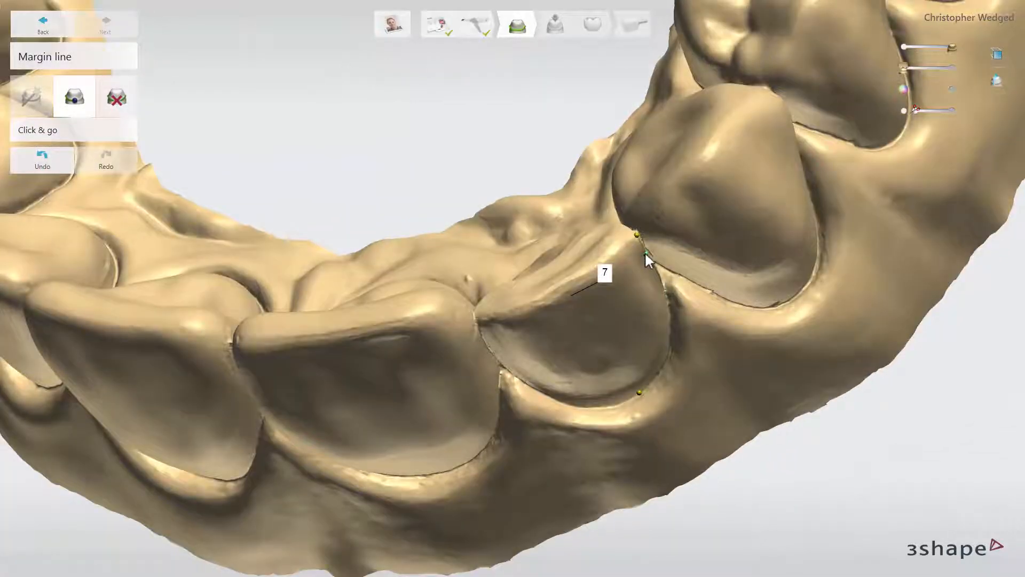
click(645, 252)
right_drag(645, 252, 618, 238)
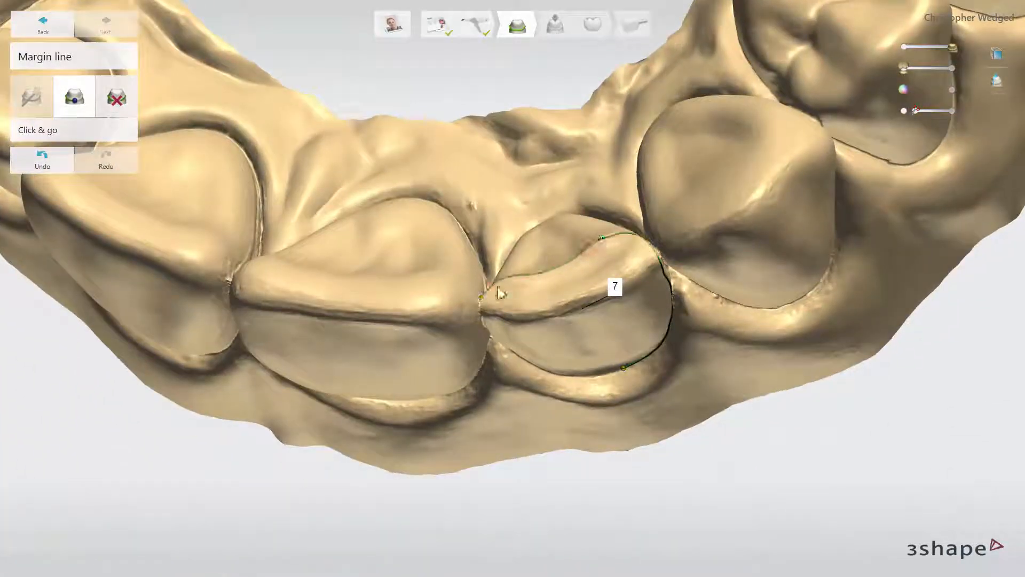
right_drag(499, 294, 511, 347)
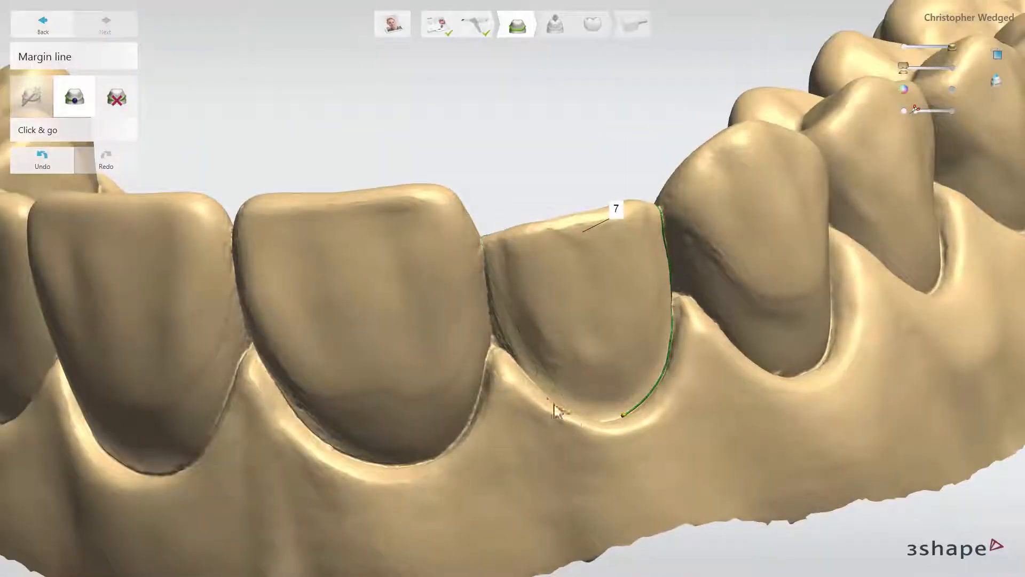
right_drag(557, 403, 604, 333)
click(590, 411)
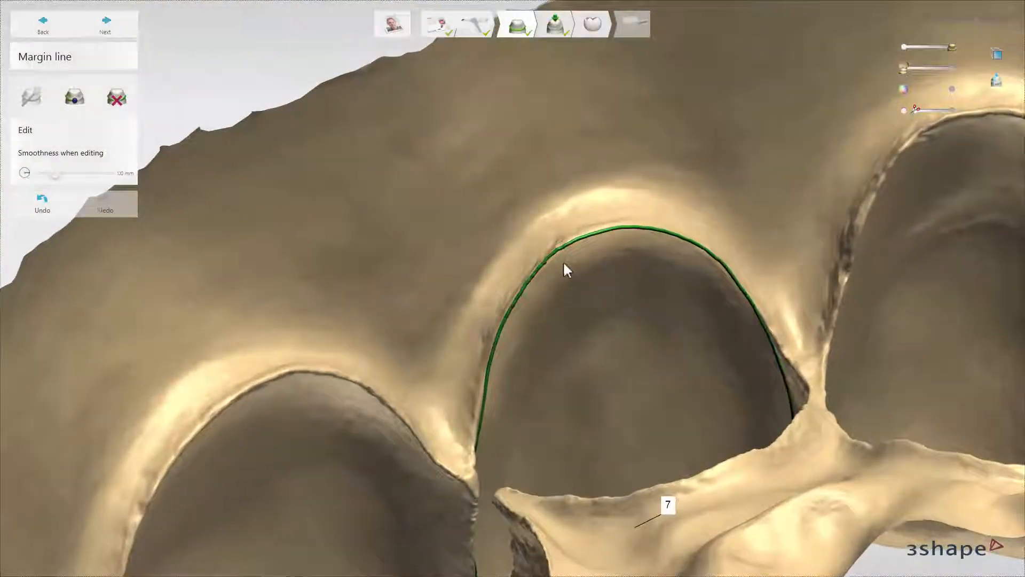
click(554, 256)
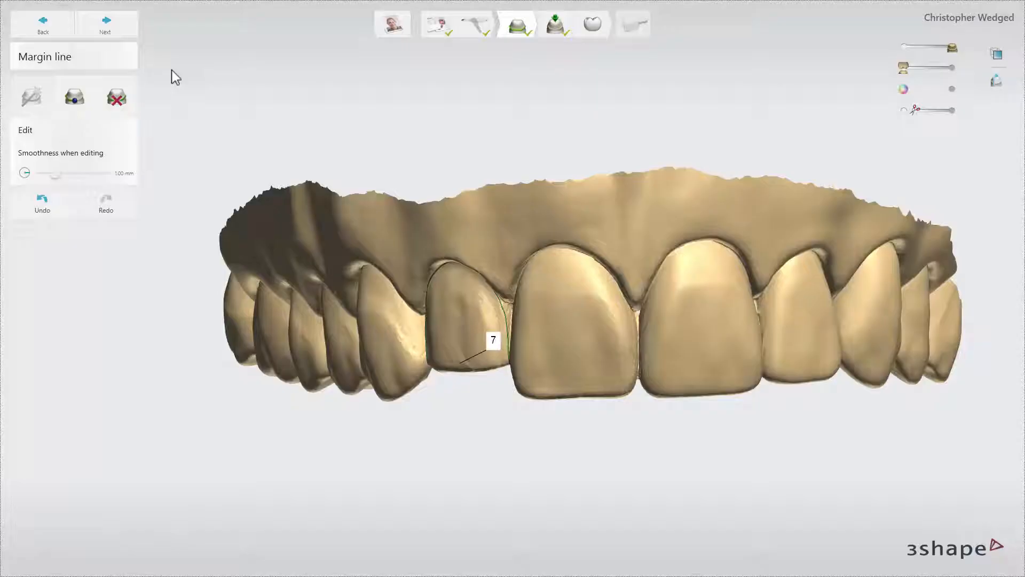
- Set tooth 7's insertion direction from the view, then Auto, and continue to Anatomy design
click(121, 36)
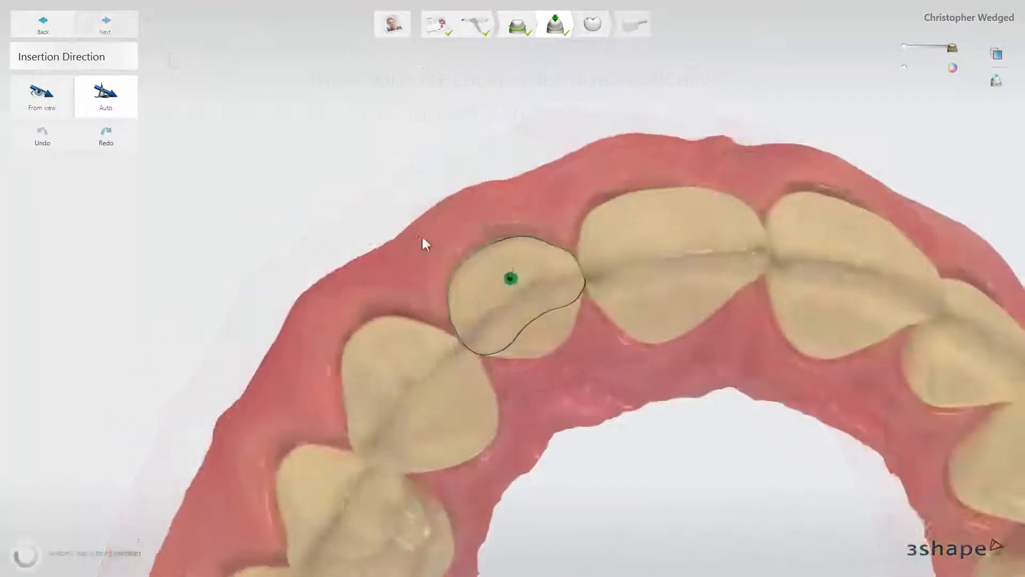
click(49, 107)
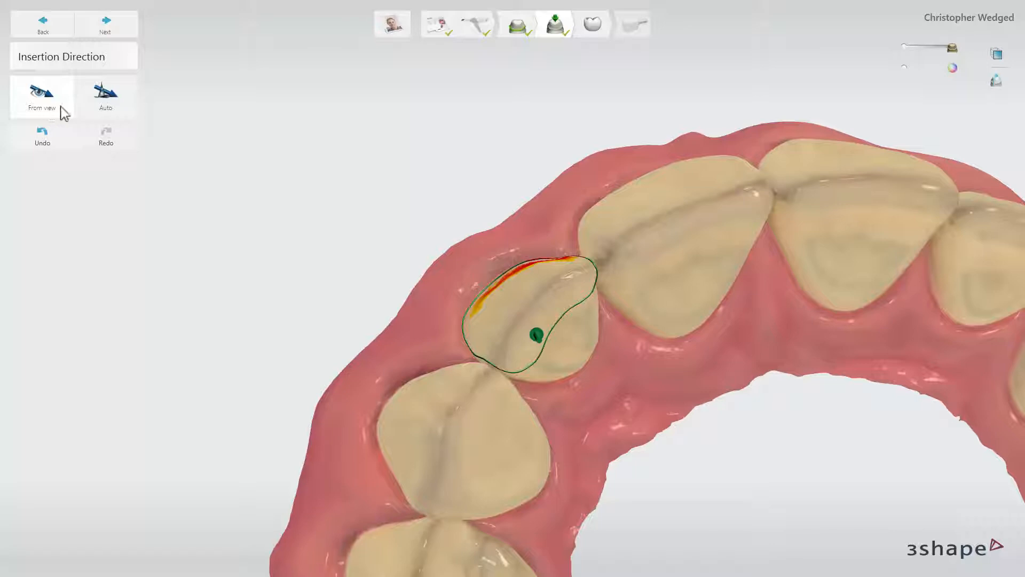
click(100, 110)
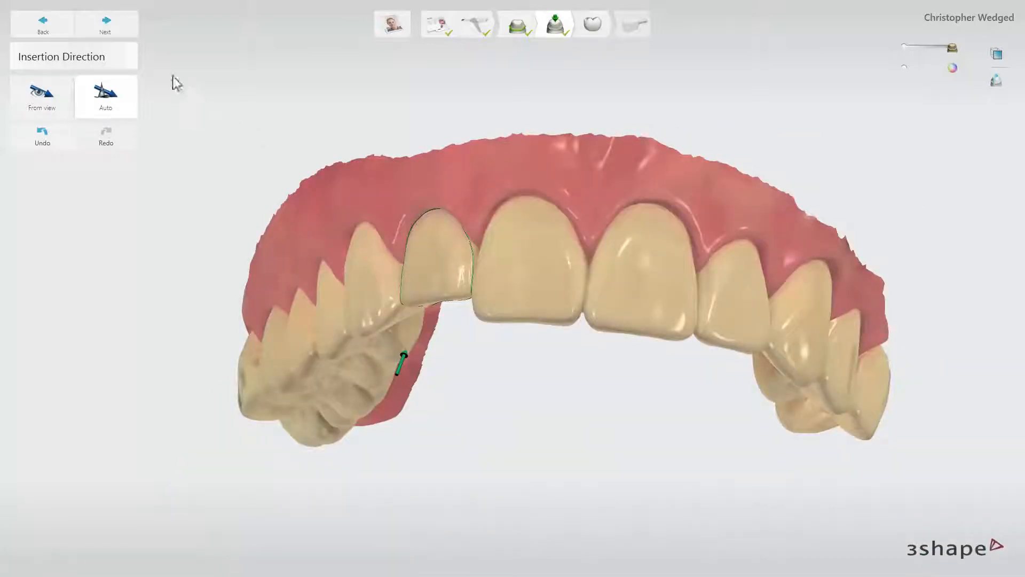
click(106, 27)
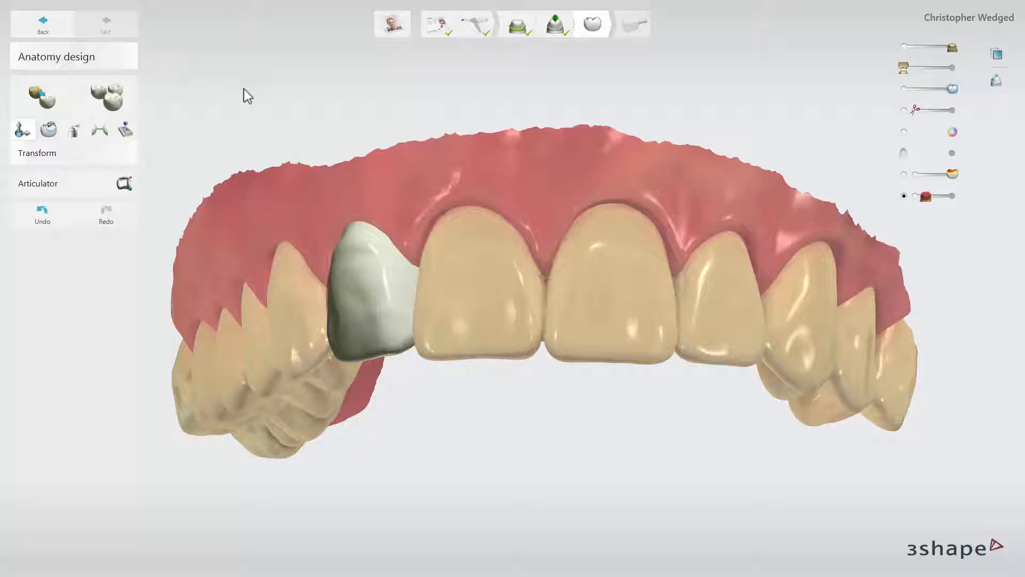
- Shift the veneer 0.4 mm then 0.3 mm and tilt it about 6.8 degrees
right_drag(243, 89, 676, 365)
drag(534, 150, 539, 188)
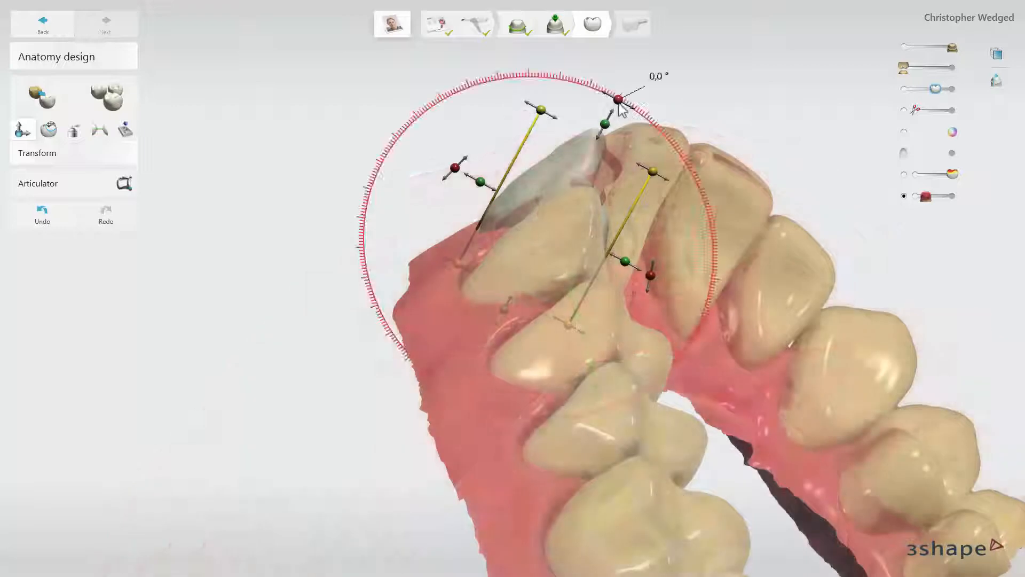
drag(618, 119, 645, 131)
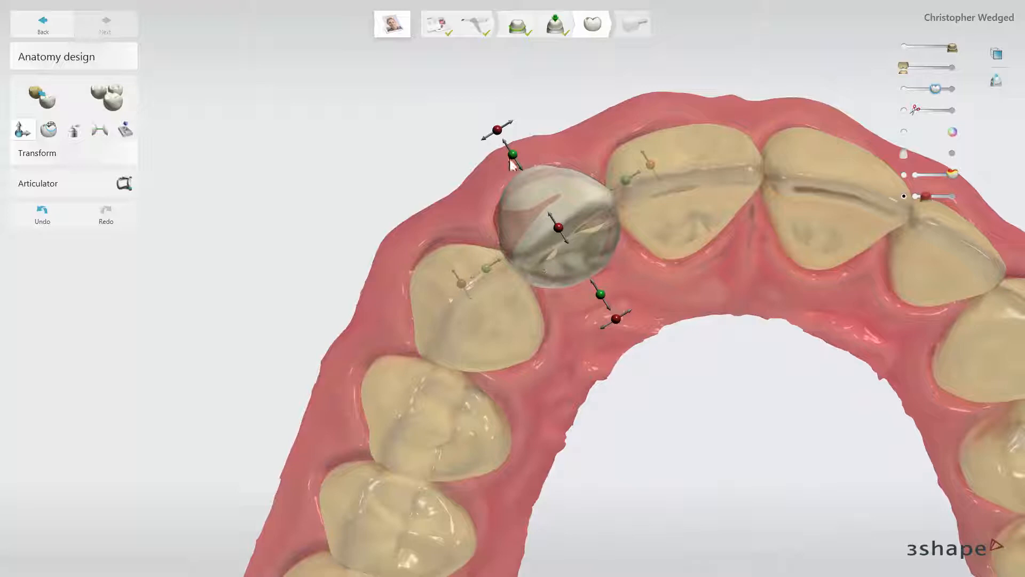
drag(511, 163, 498, 134)
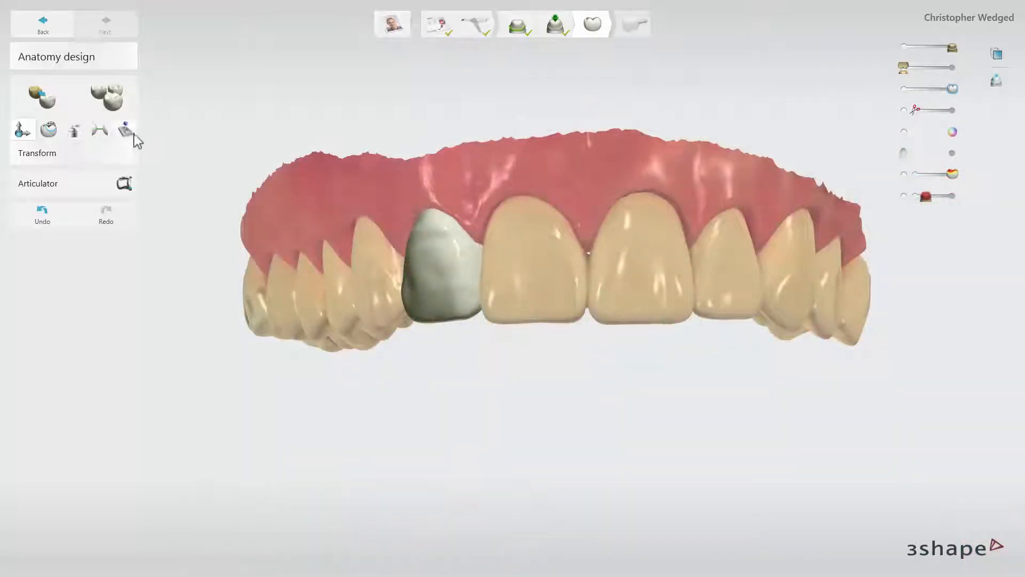
click(132, 137)
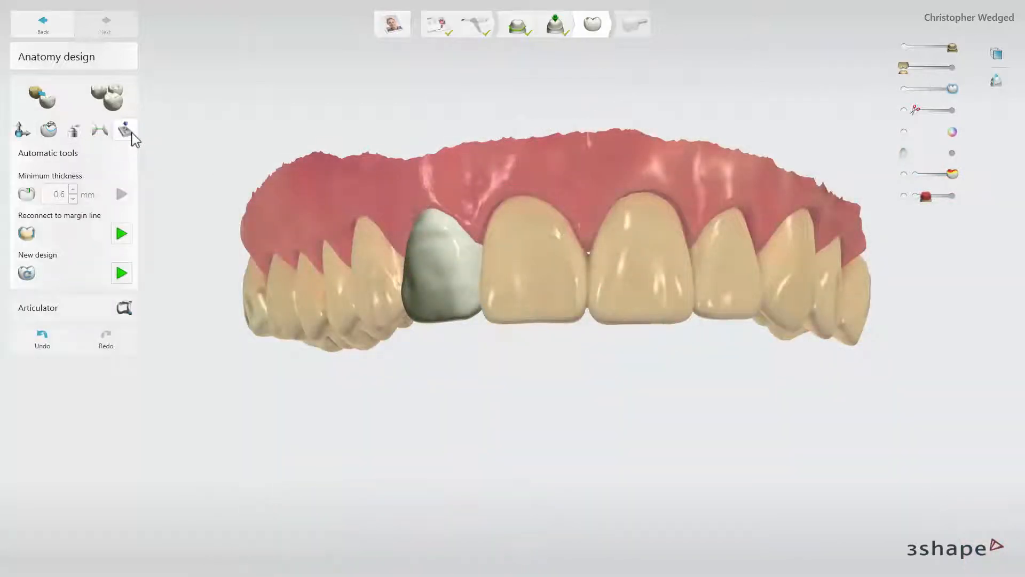
- Reconnect the veneer to the margin line and morph its facial surface with a resized brush
click(122, 234)
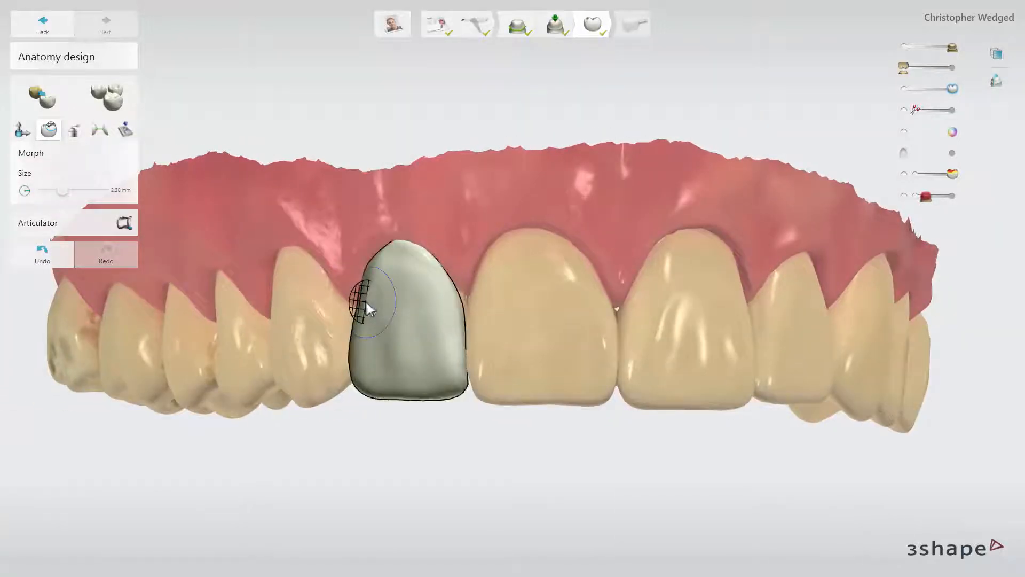
ctrl+scroll(409, 310, up, 3)
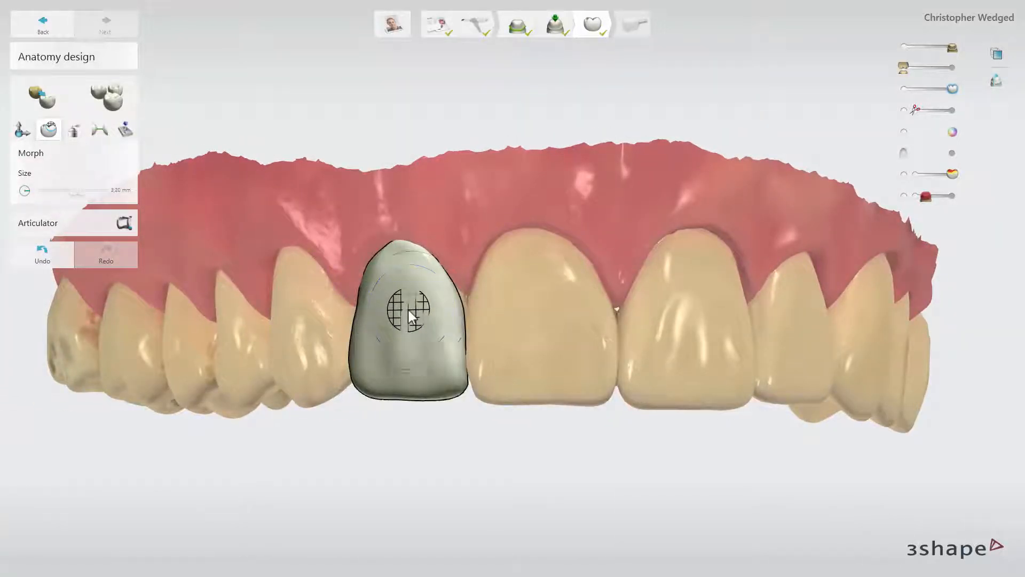
ctrl+scroll(410, 316, down, 7)
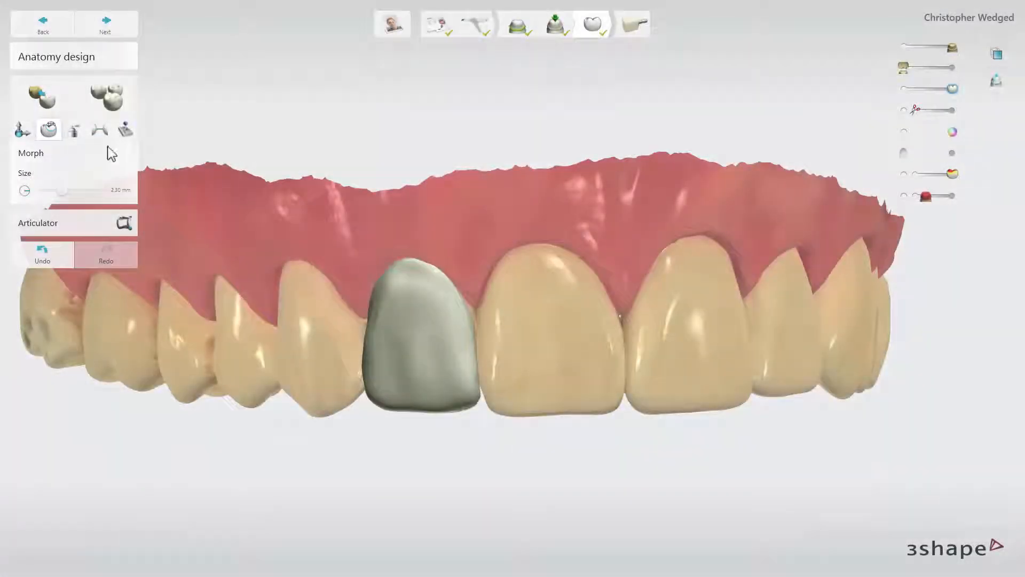
click(74, 131)
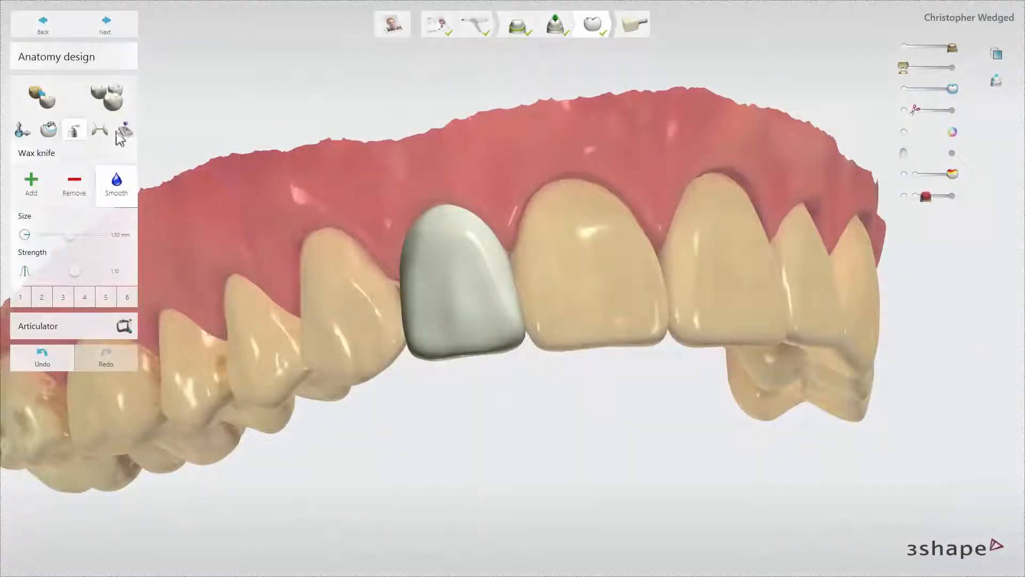
- Apply occlusal contacts at 0 mm to the tooth 7 veneer from the Contacts tool
click(101, 131)
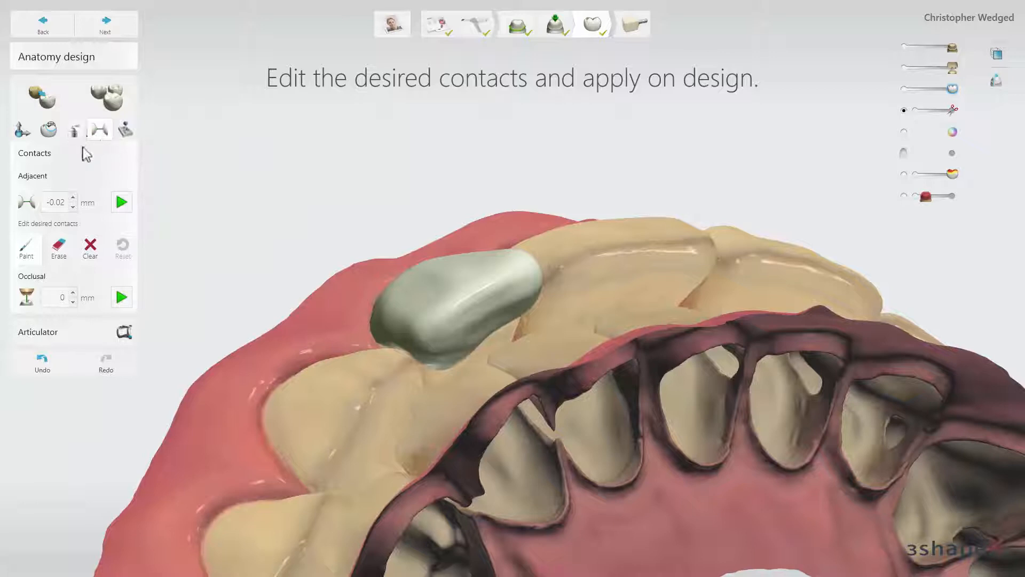
click(121, 298)
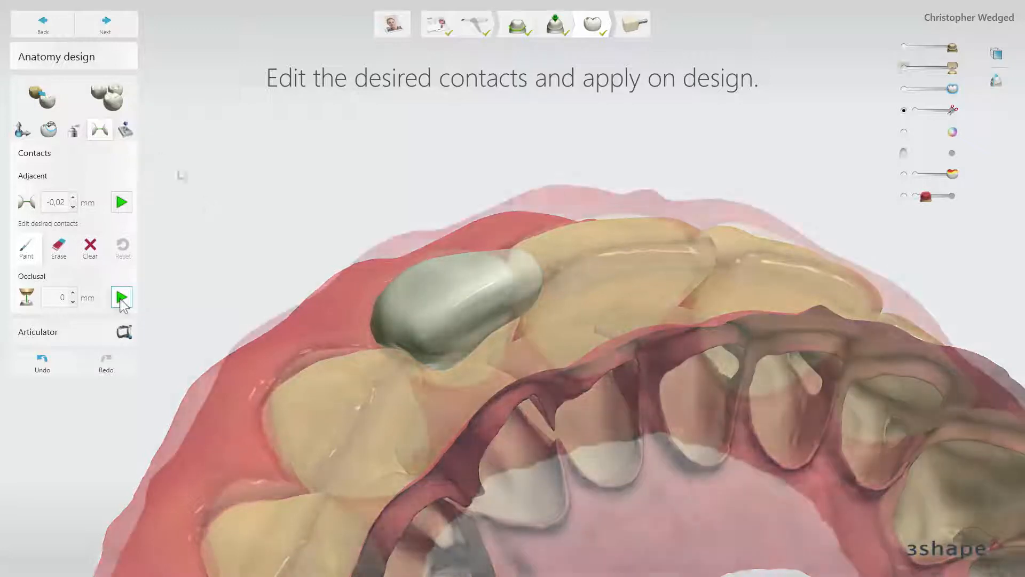
click(125, 130)
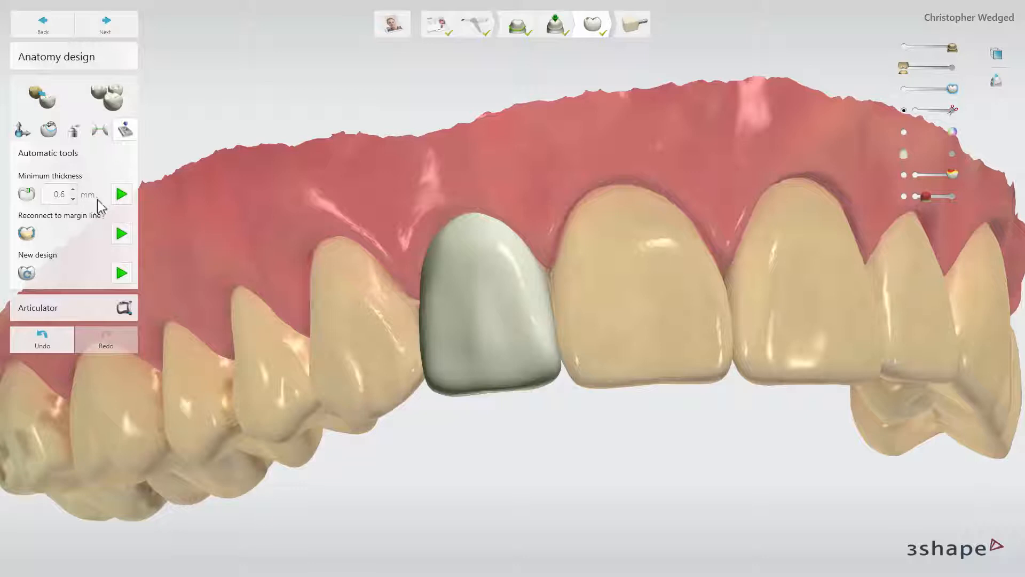
- Apply the 0.6 mm minimum veneer thickness, run the articulator jaw-movement check, then proceed to milling
click(121, 198)
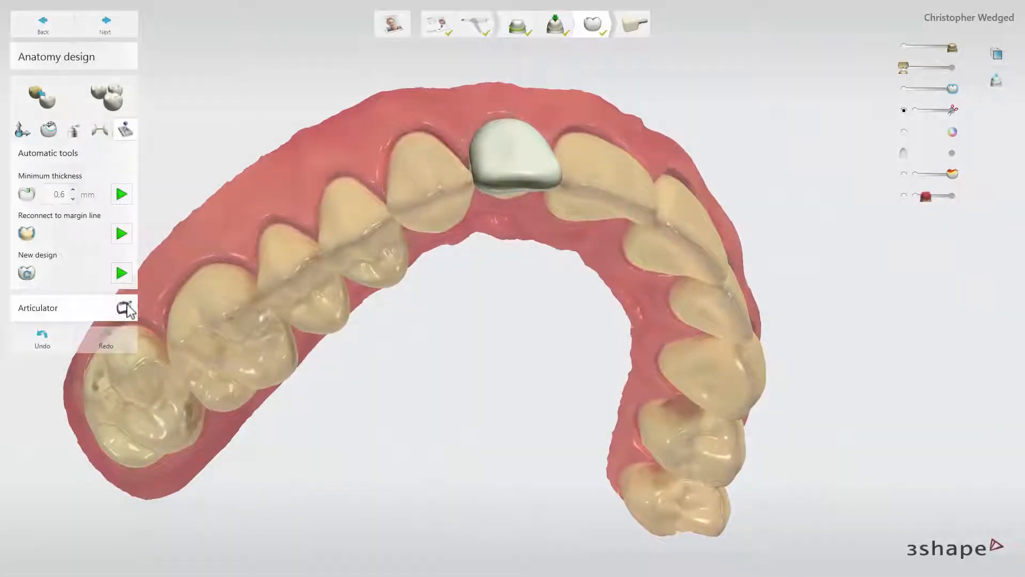
click(125, 308)
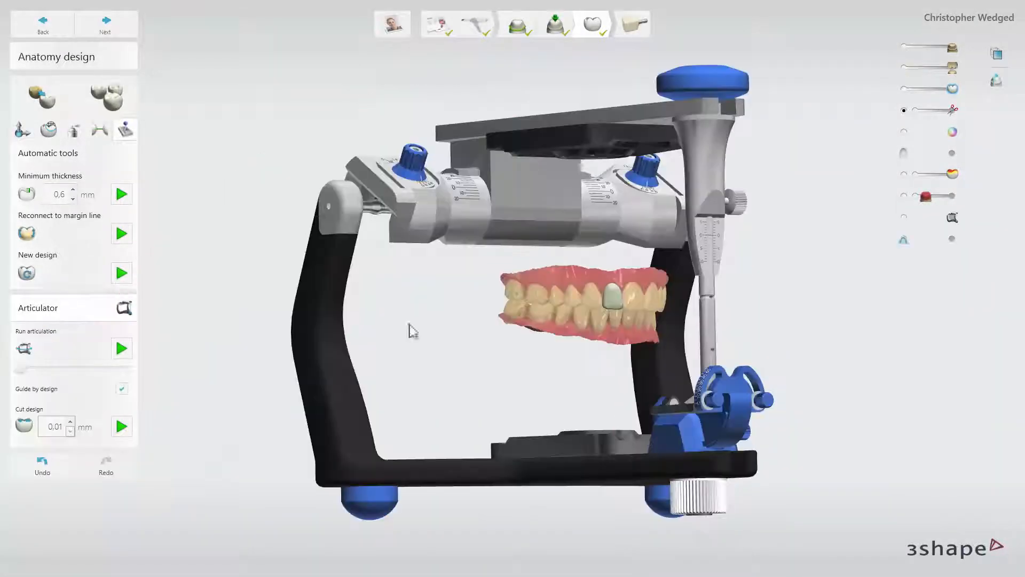
click(122, 350)
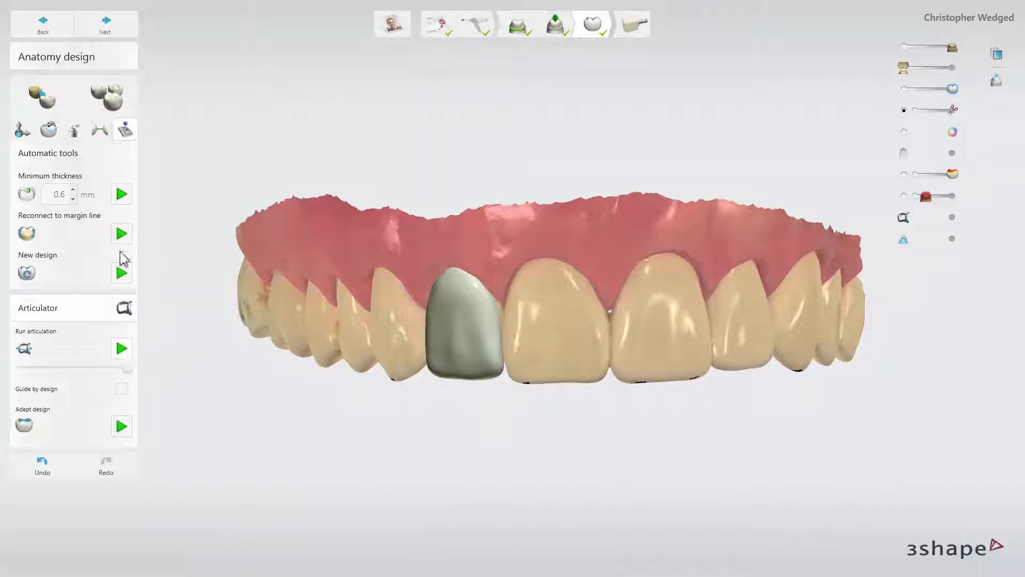
click(107, 24)
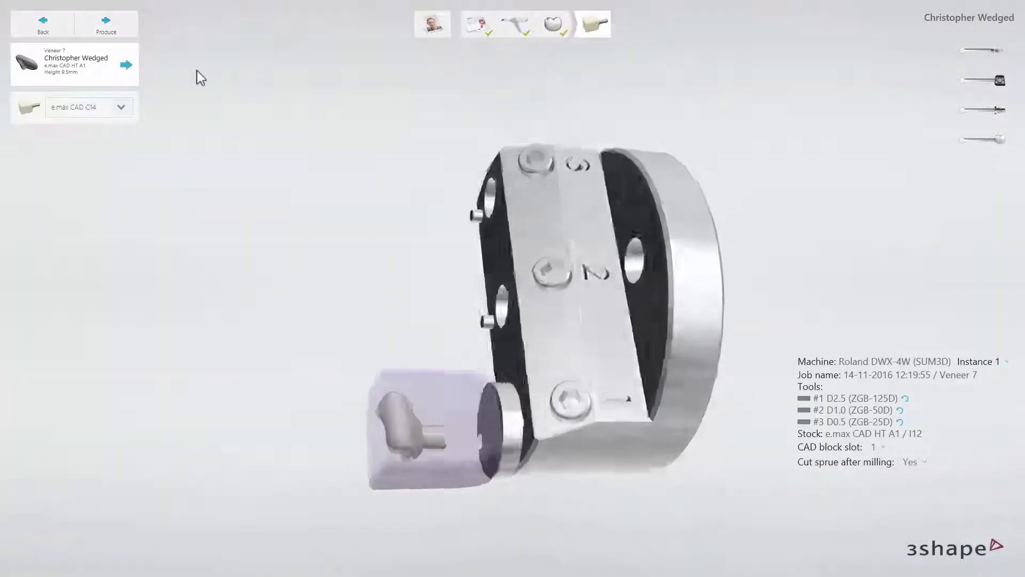